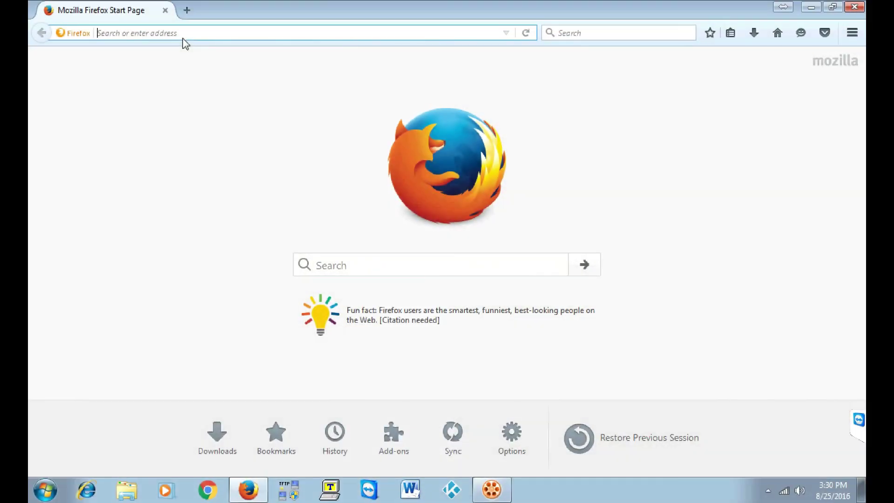
pyautogui.write('192.168')
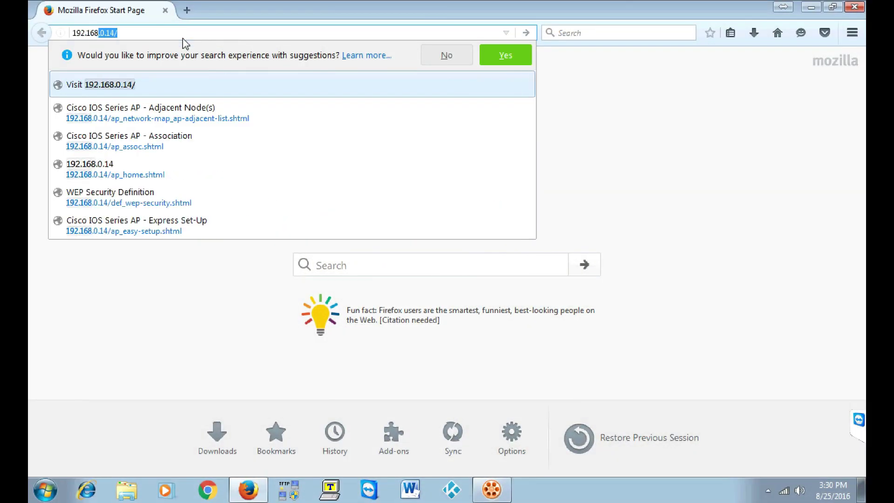
pyautogui.write('.0')
pyautogui.write('.16')
# Load 192.168.0.16 in Firefox and sign in with the user name and password.
pyautogui.press('Return')
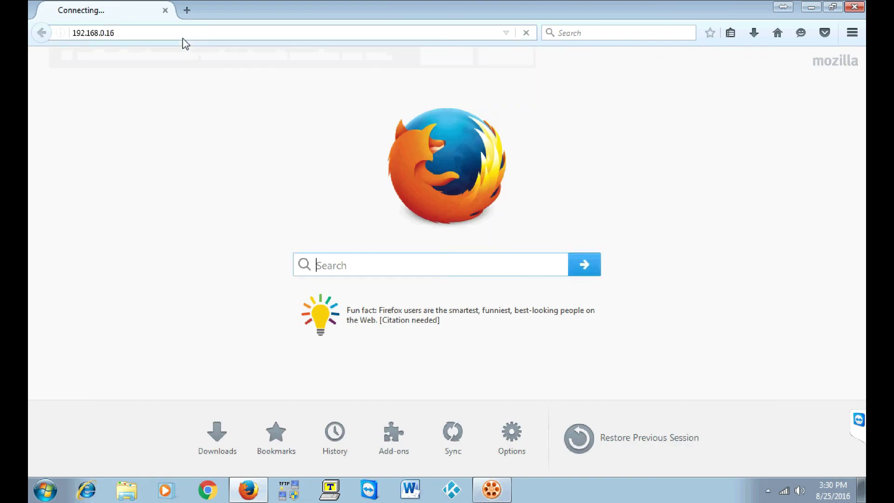
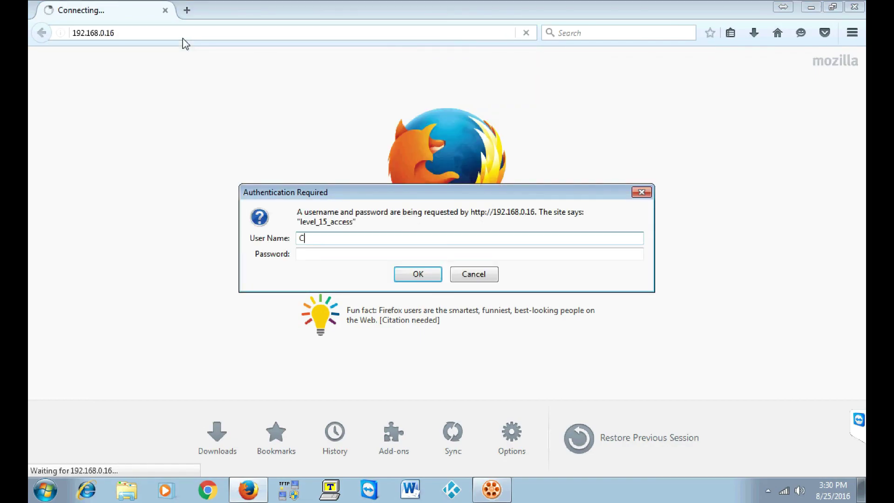
pyautogui.press('Tab')
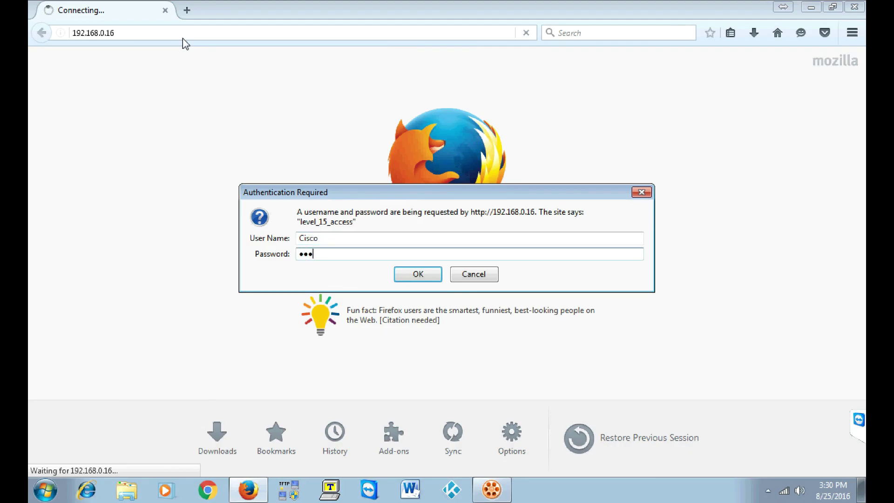
pyautogui.press('Return')
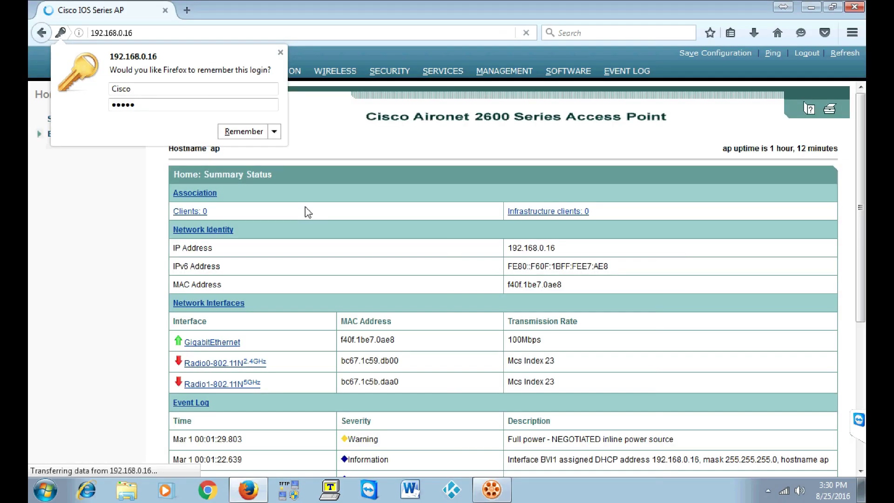
# Dismiss the save-login prompt and open Easy Setup > Network Configuration.
pyautogui.click(280, 54)
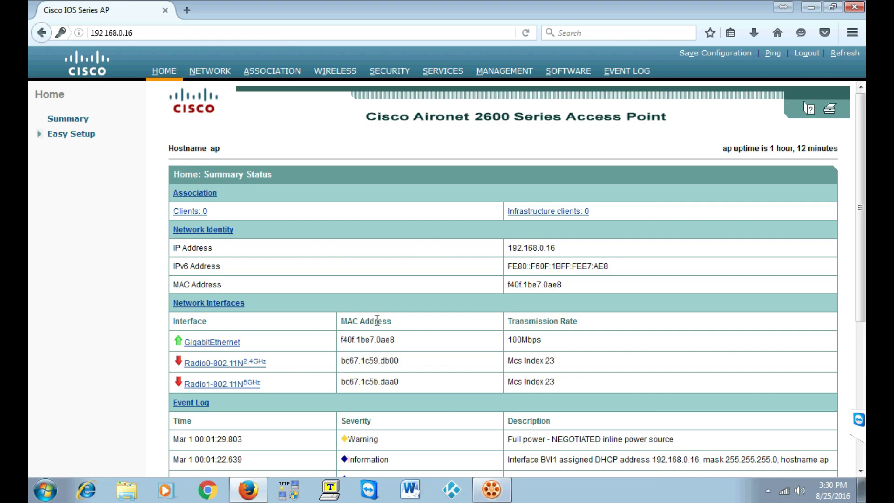
pyautogui.click(80, 138)
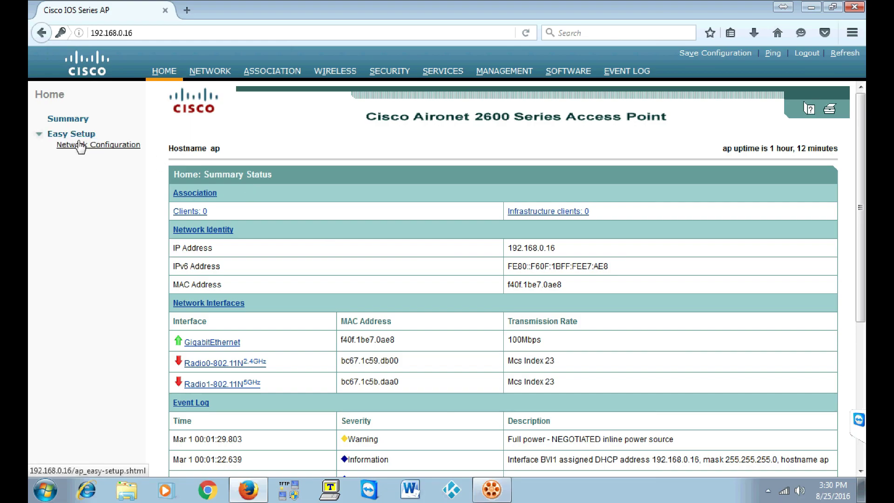
pyautogui.click(78, 147)
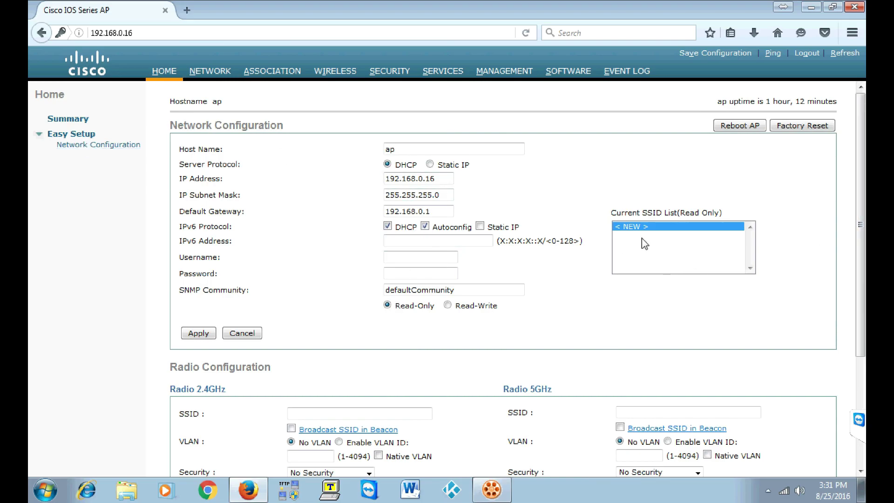
pyautogui.moveTo(858, 199); pyautogui.dragTo(865, 309)
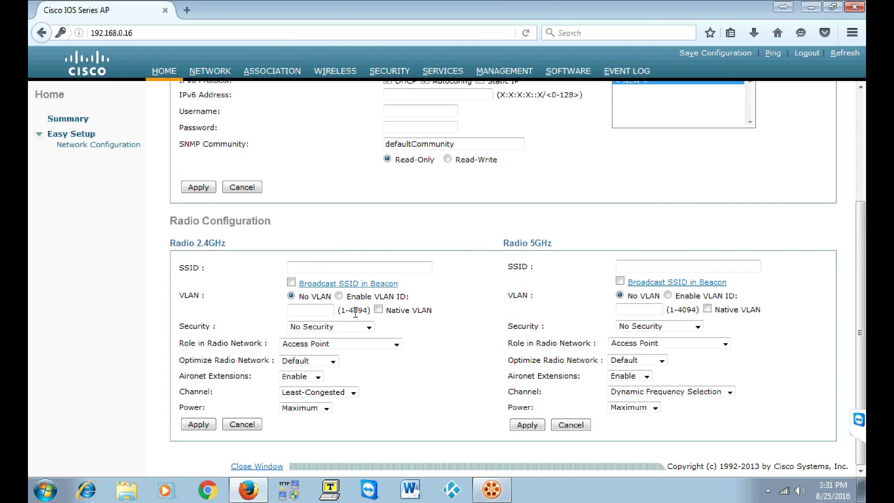
# Name the 2.4GHz SSID ap2602i-2.4, broadcast it in beacons, and use 40-bit WEP security.
pyautogui.click(300, 272)
pyautogui.click(291, 283)
pyautogui.click(370, 328)
pyautogui.click(318, 346)
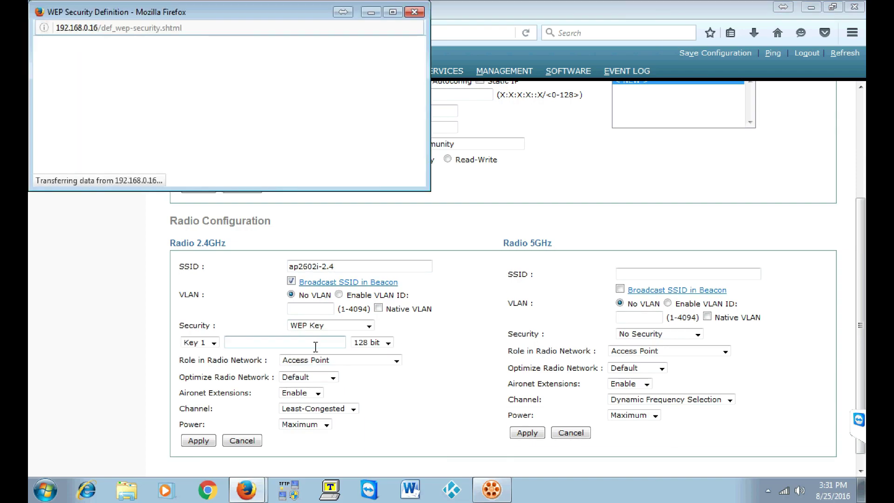
pyautogui.click(392, 152)
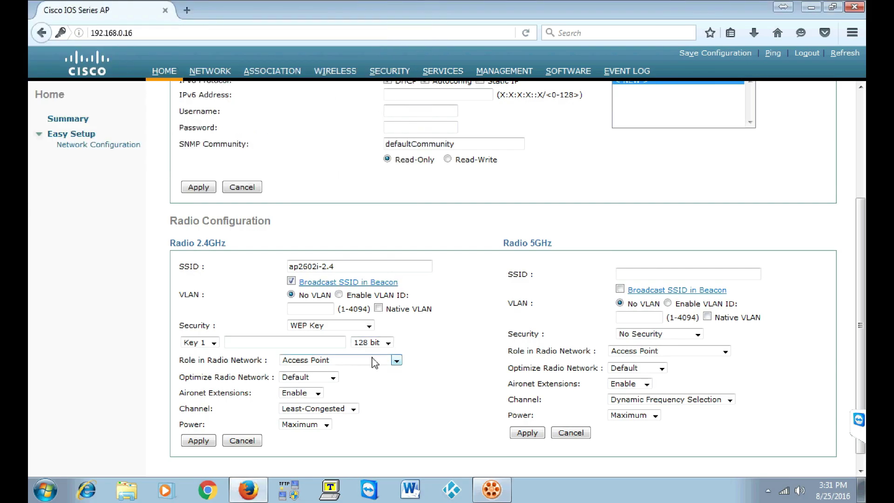
pyautogui.click(388, 343)
pyautogui.click(366, 361)
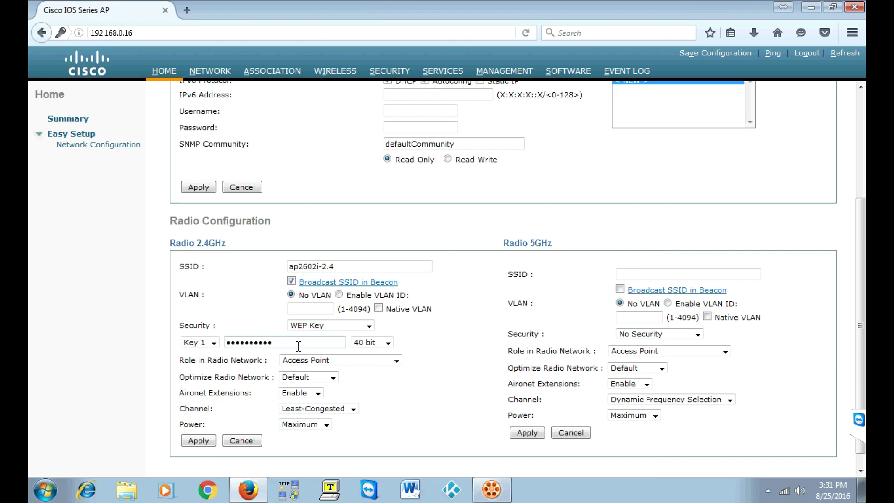
# Keep Default radio optimization, Aironet Extensions Enable, and the Least-Congested channel.
pyautogui.click(307, 378)
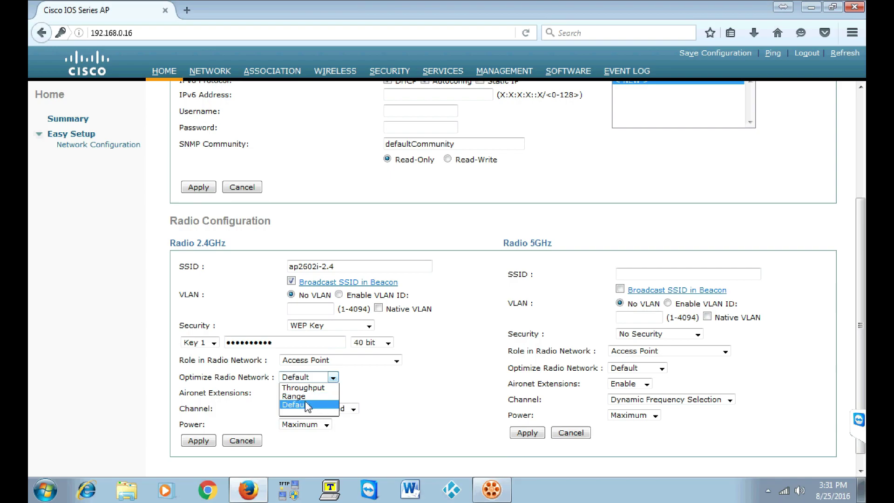
pyautogui.click(352, 393)
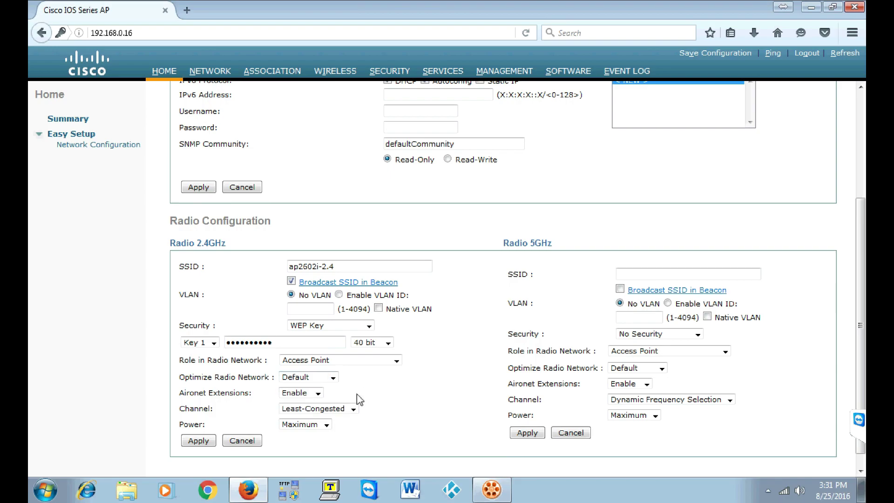
pyautogui.click(321, 399)
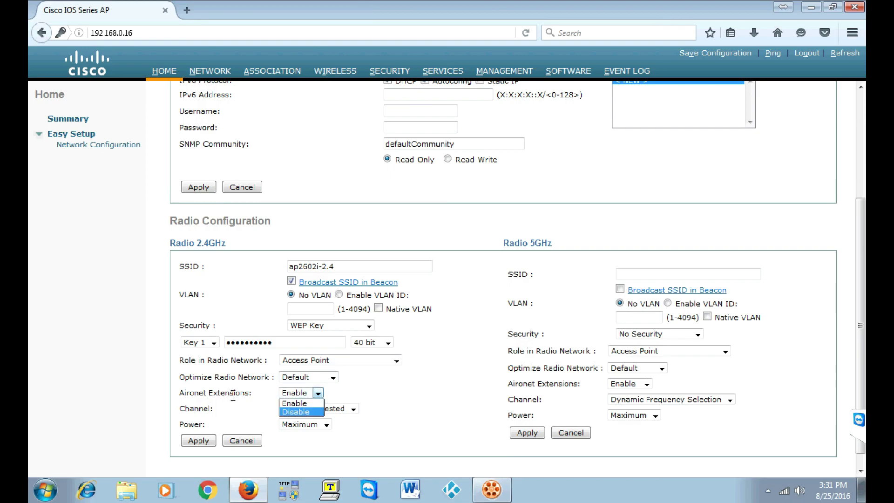
pyautogui.click(397, 393)
pyautogui.click(353, 410)
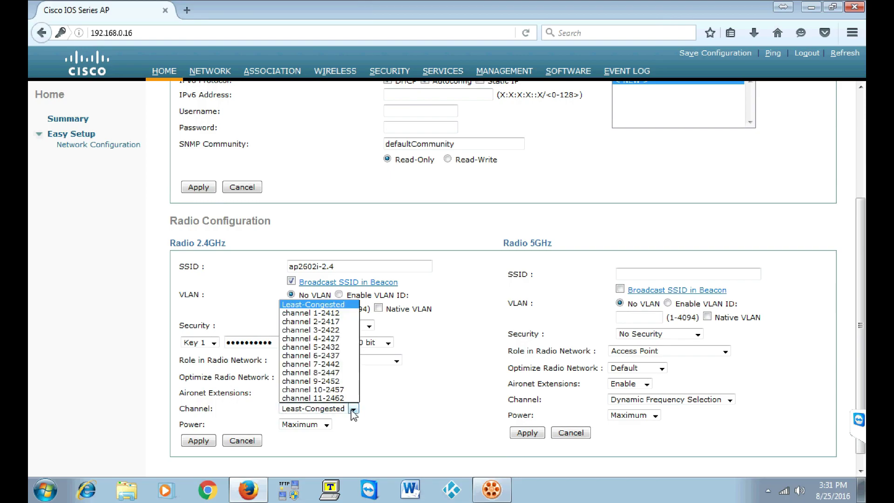
pyautogui.click(402, 380)
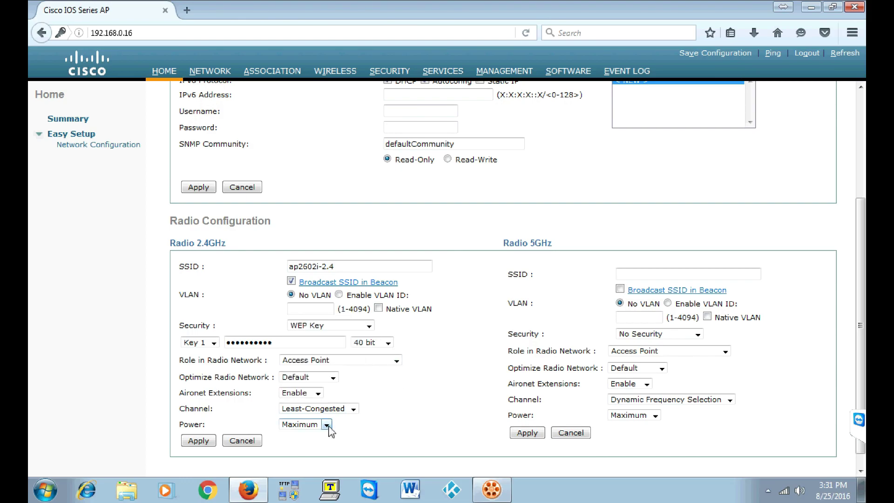
# Apply the Radio 2.4GHz settings, confirm the warning, and dismiss the password prompt.
pyautogui.click(198, 441)
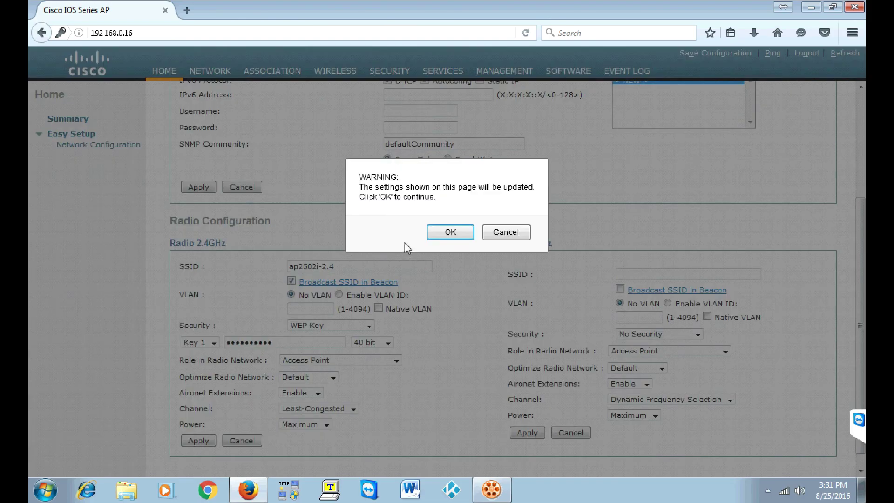
pyautogui.click(450, 234)
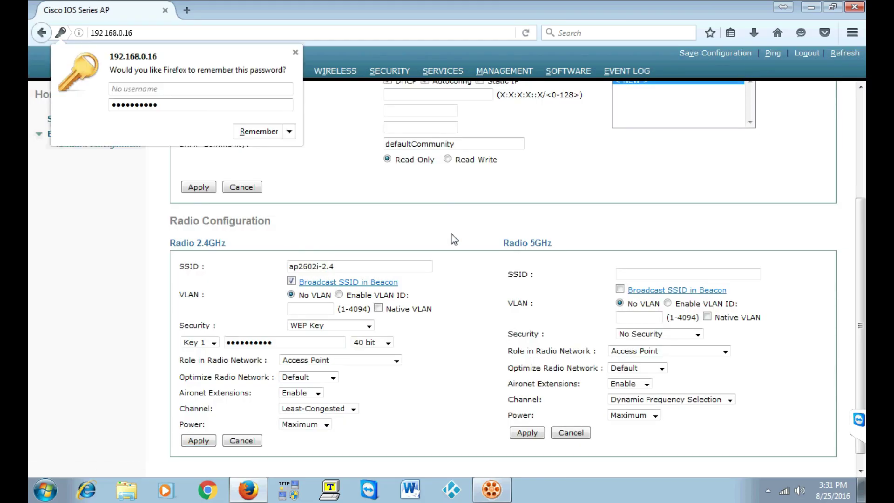
pyautogui.click(295, 53)
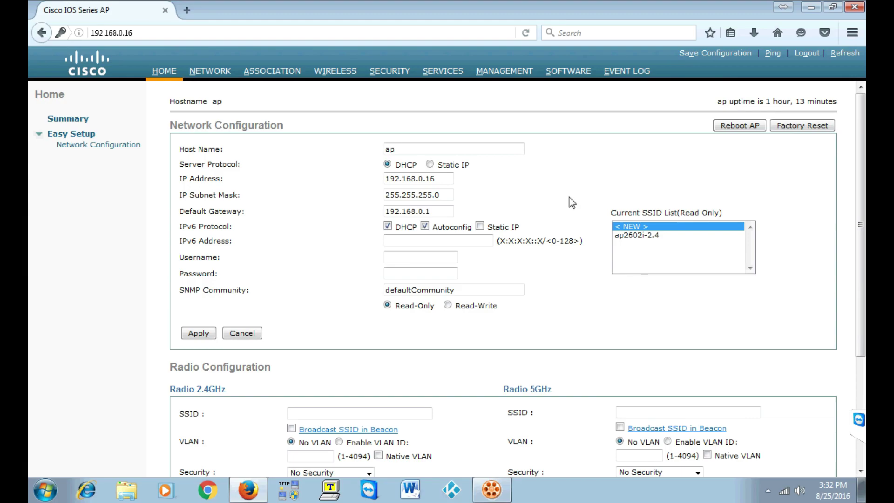
# Go from HOME to the Radio0-802.11N 2.4GHz interface and its SETTINGS tab.
pyautogui.click(165, 74)
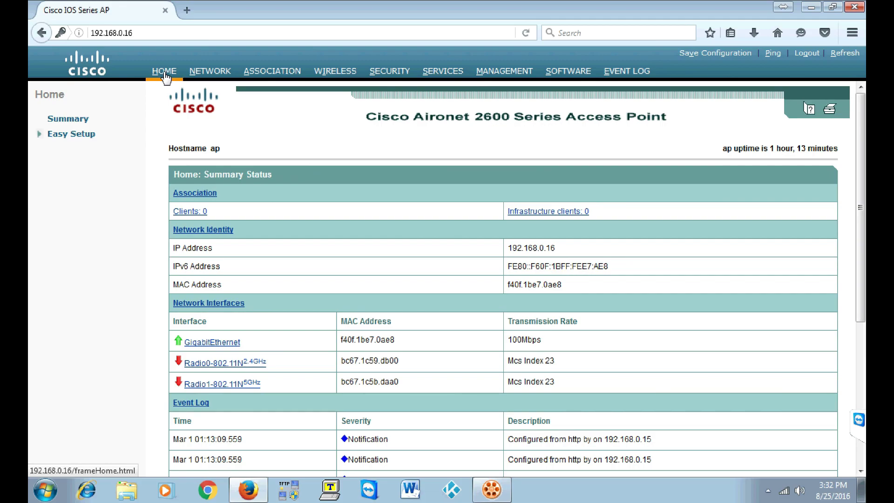
pyautogui.click(253, 365)
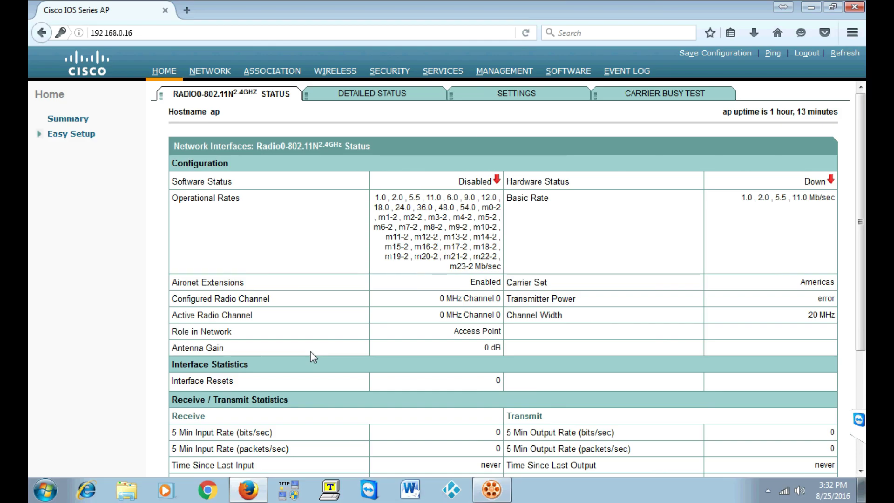
pyautogui.click(509, 96)
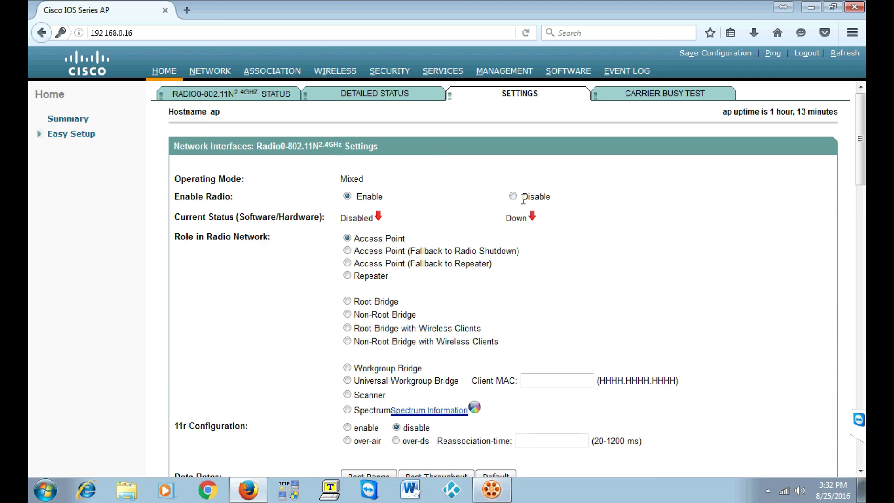
pyautogui.moveTo(861, 166); pyautogui.dragTo(859, 241)
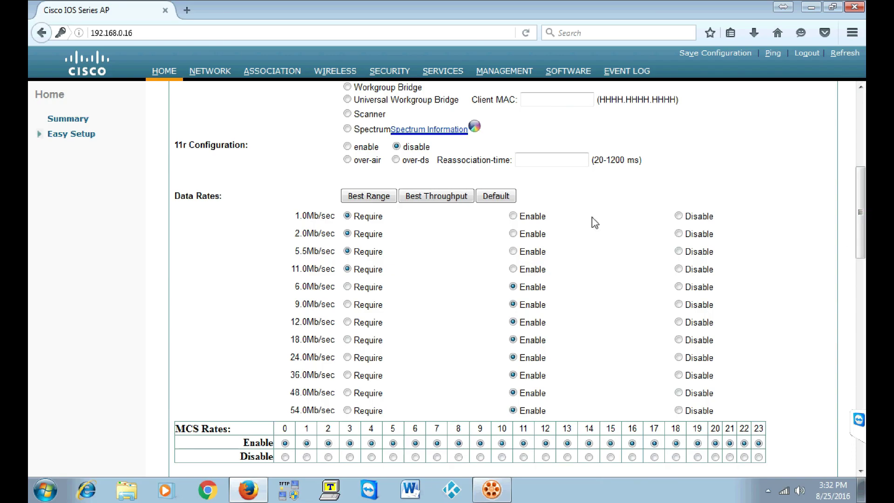
# Choose Best Range data rates for the 2.4GHz radio, then apply and confirm.
pyautogui.click(359, 200)
pyautogui.moveTo(860, 236); pyautogui.dragTo(861, 457)
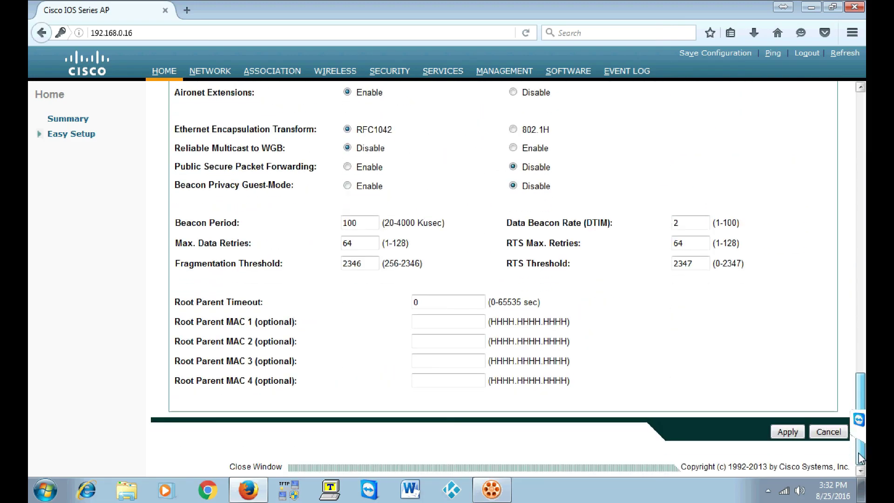
pyautogui.click(789, 431)
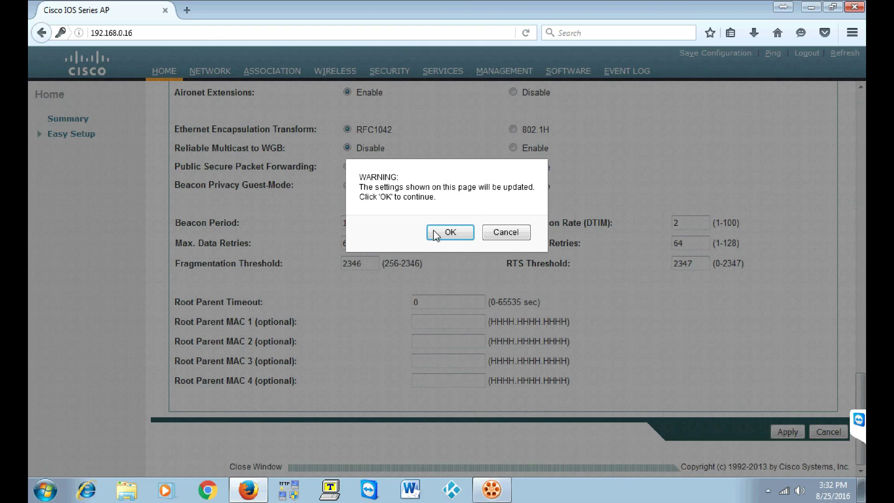
pyautogui.click(452, 234)
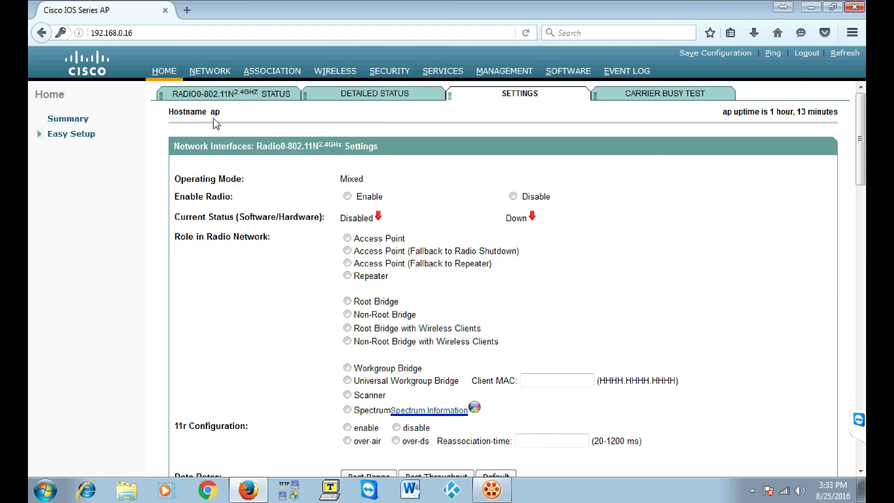
# View the Radio0-802.11N 2.4GHz status from HOME, then go back to HOME.
pyautogui.click(164, 73)
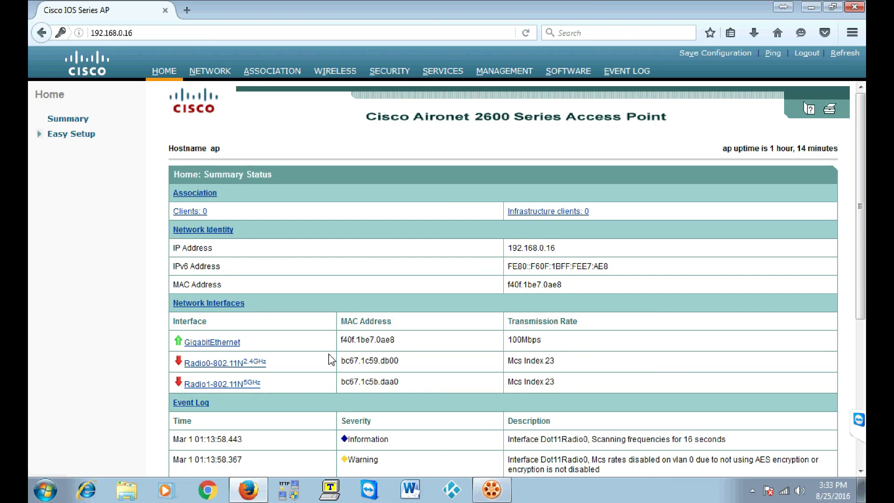
pyautogui.click(236, 368)
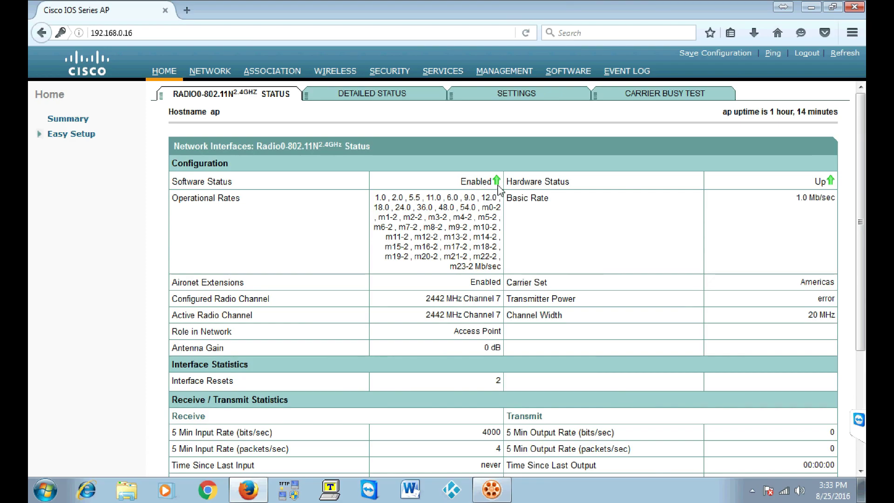
pyautogui.click(166, 76)
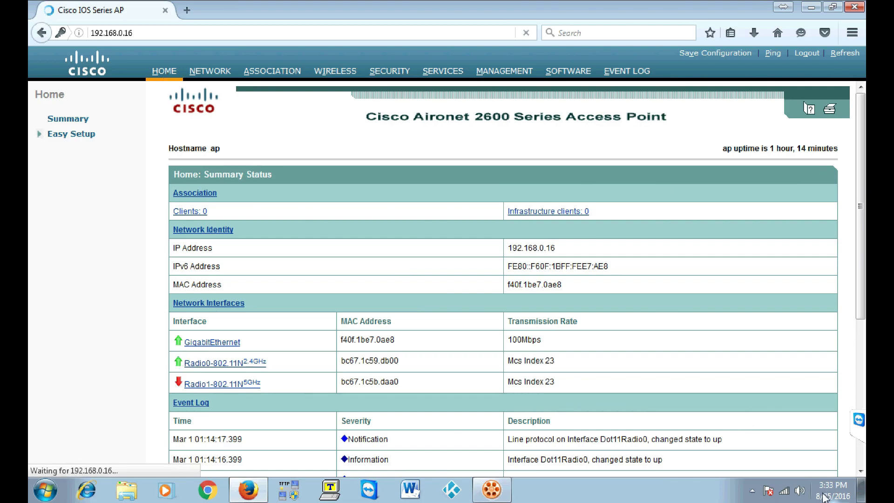
# Refresh the Windows Wi-Fi list, then select ap2602i-2.4 and connect.
pyautogui.click(785, 492)
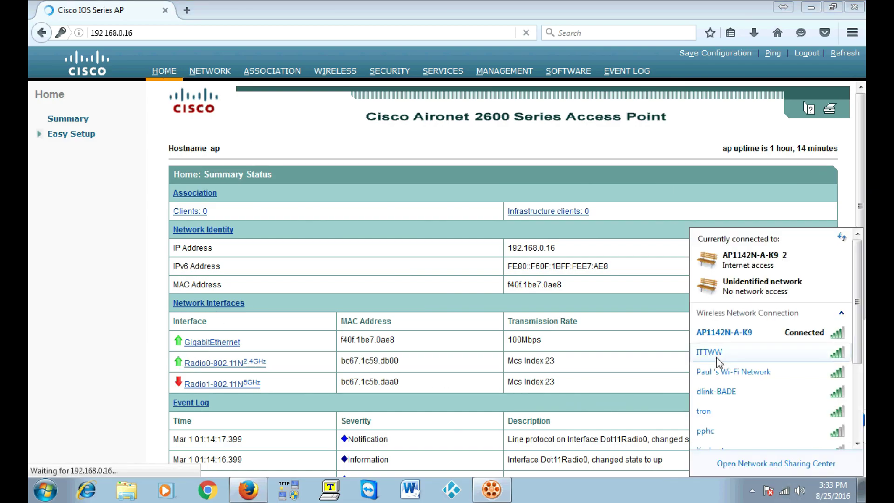
pyautogui.click(842, 238)
pyautogui.scroll(-2, 857, 315)
pyautogui.scroll(-1, 857, 315)
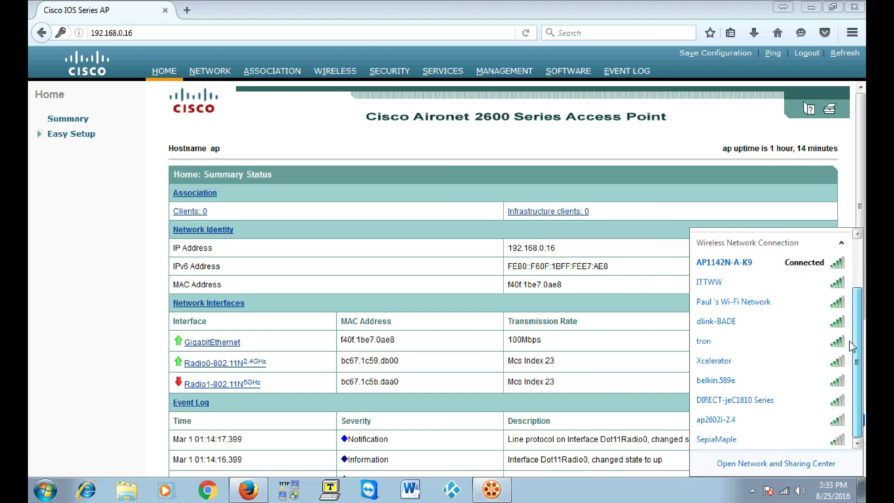
pyautogui.click(703, 427)
pyautogui.click(823, 439)
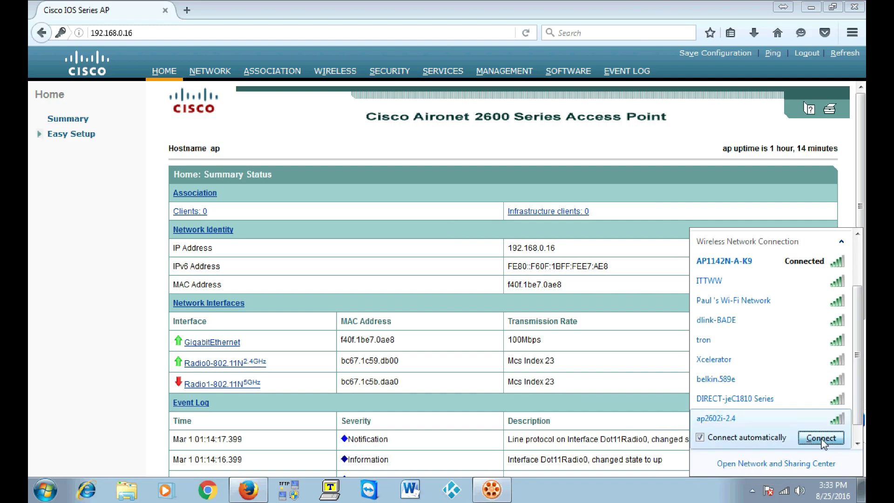